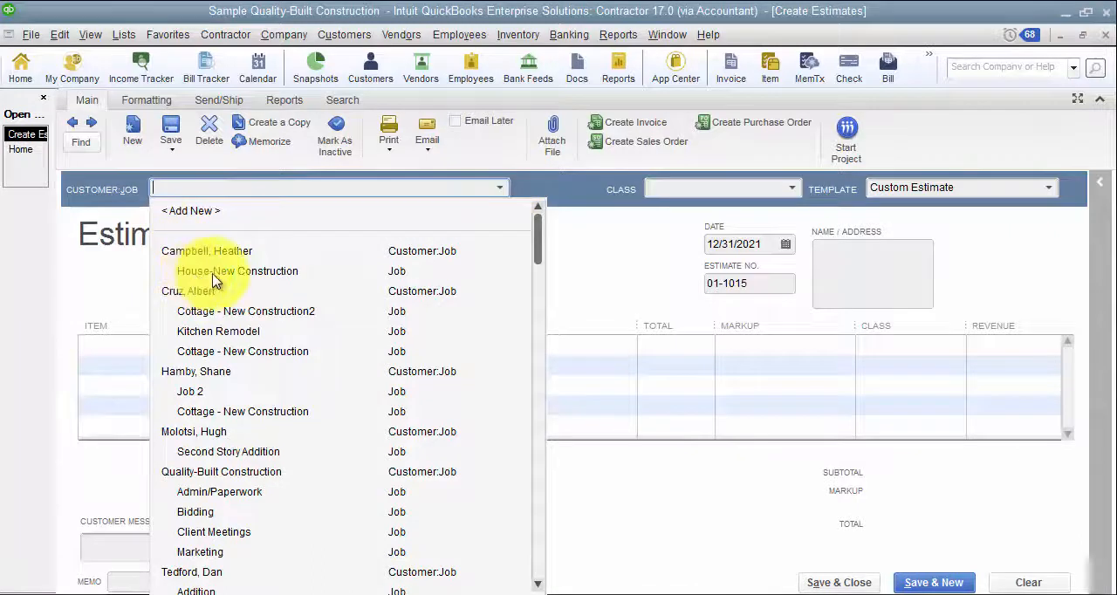
# - Assign the new estimate to the House-New Construction job and bring up the item choices for its first line
pyautogui.click(214, 275)
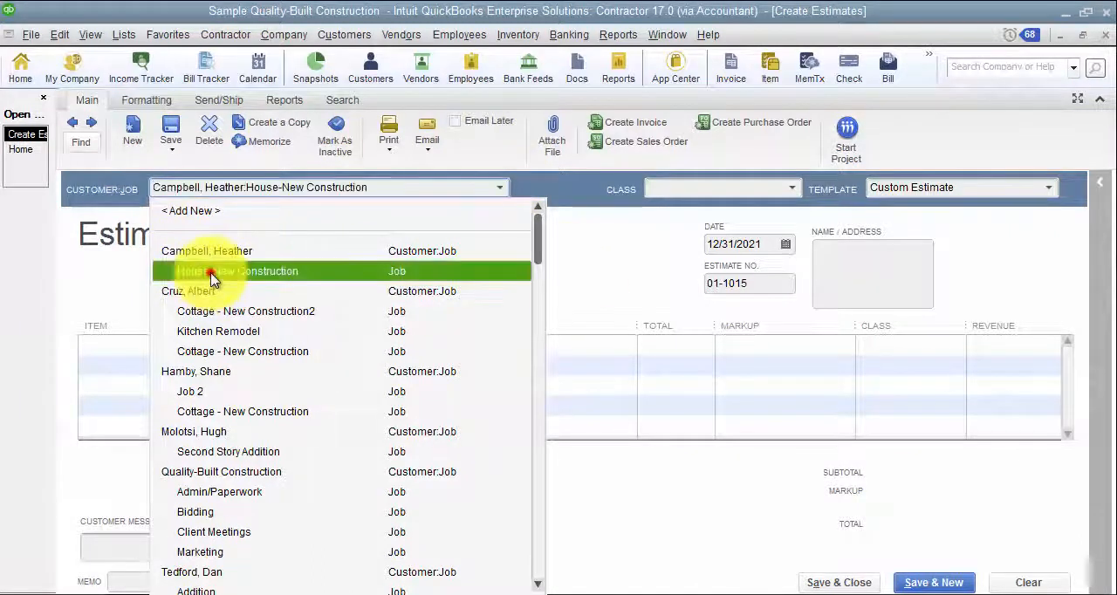
pyautogui.click(183, 343)
pyautogui.click(208, 345)
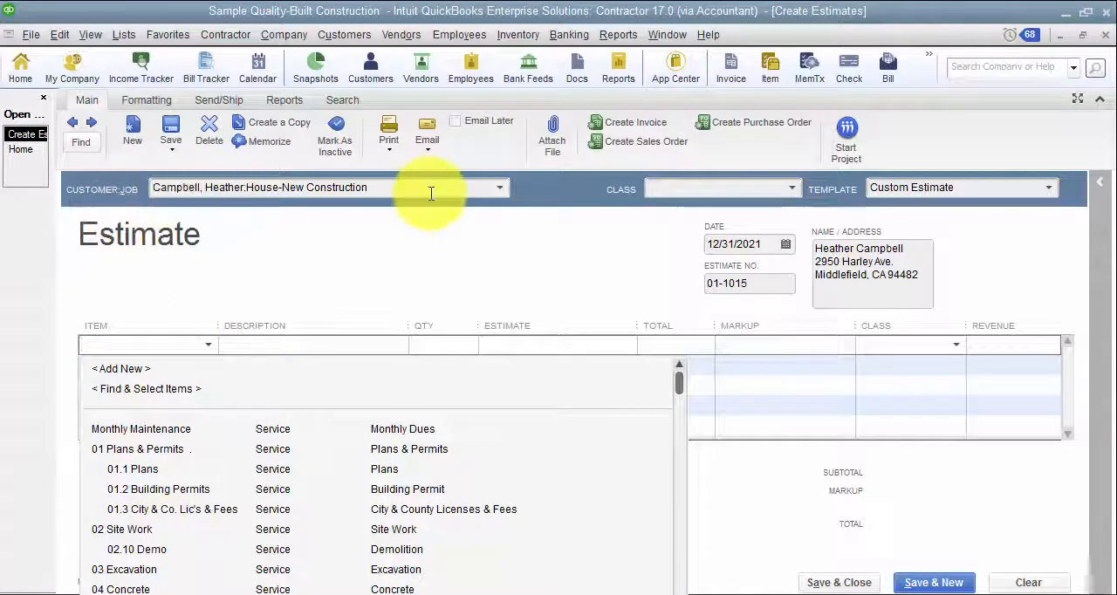
# - Open the House-New Construction job from the Customer Center and review its payment settings and additional info
pyautogui.click(344, 297)
pyautogui.click(344, 35)
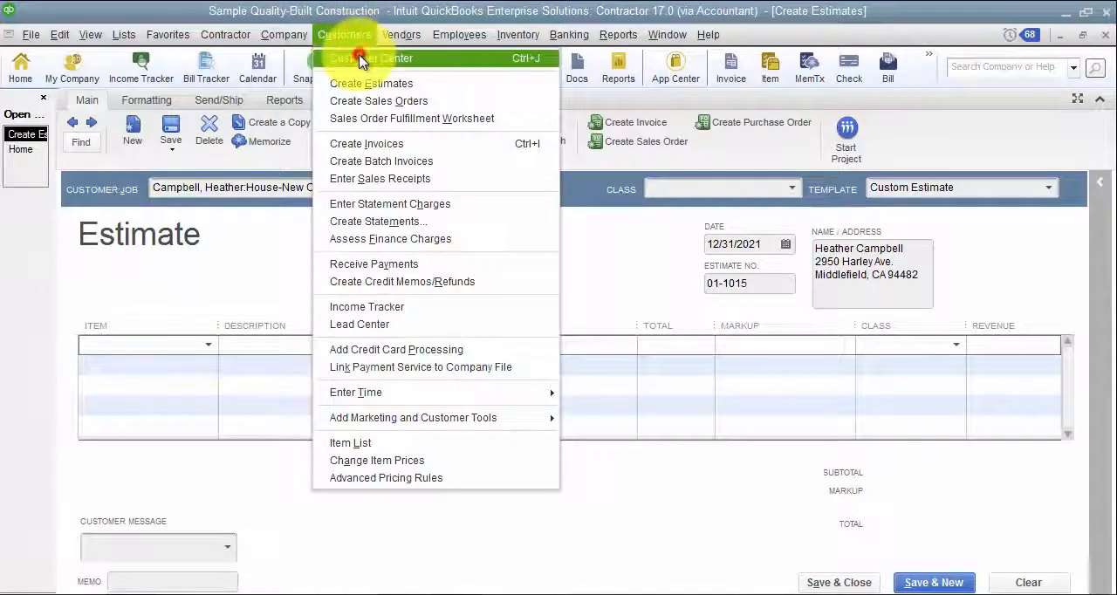
pyautogui.click(356, 58)
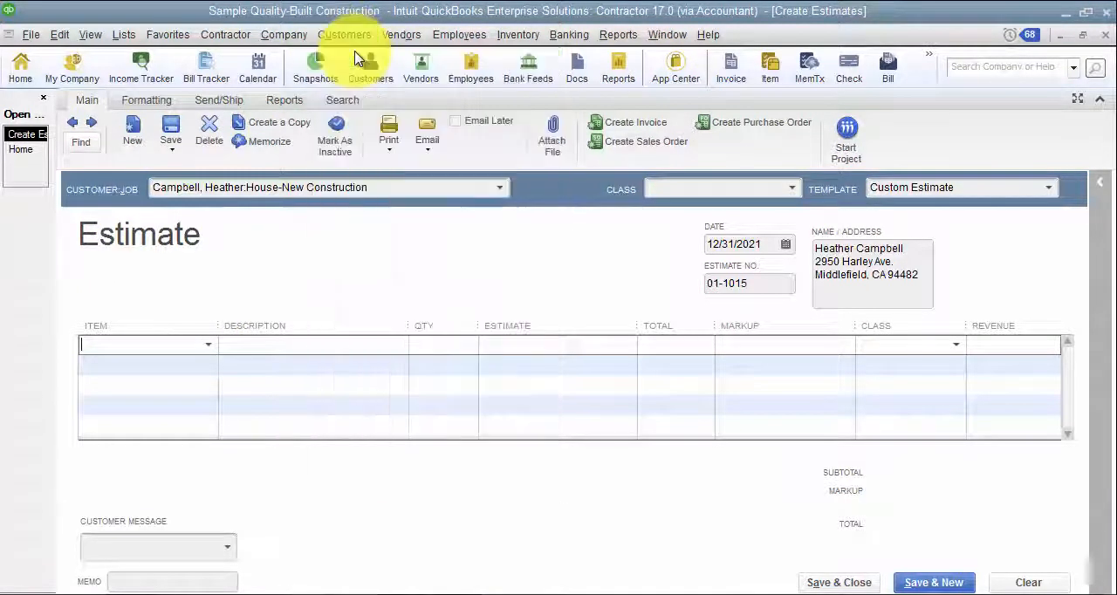
pyautogui.doubleClick(143, 271)
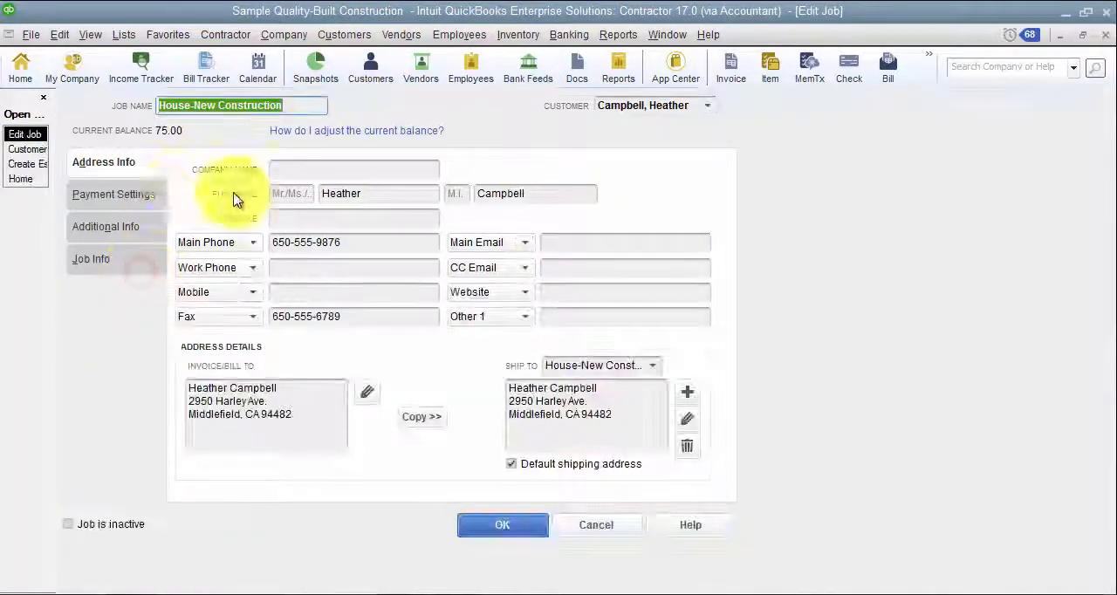
pyautogui.click(150, 201)
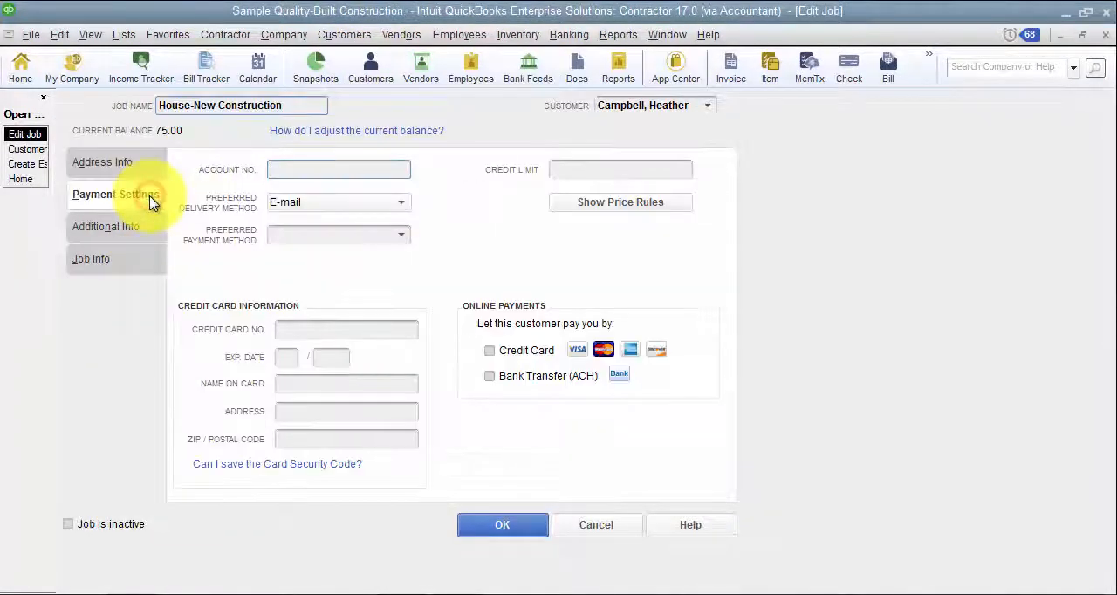
pyautogui.click(135, 219)
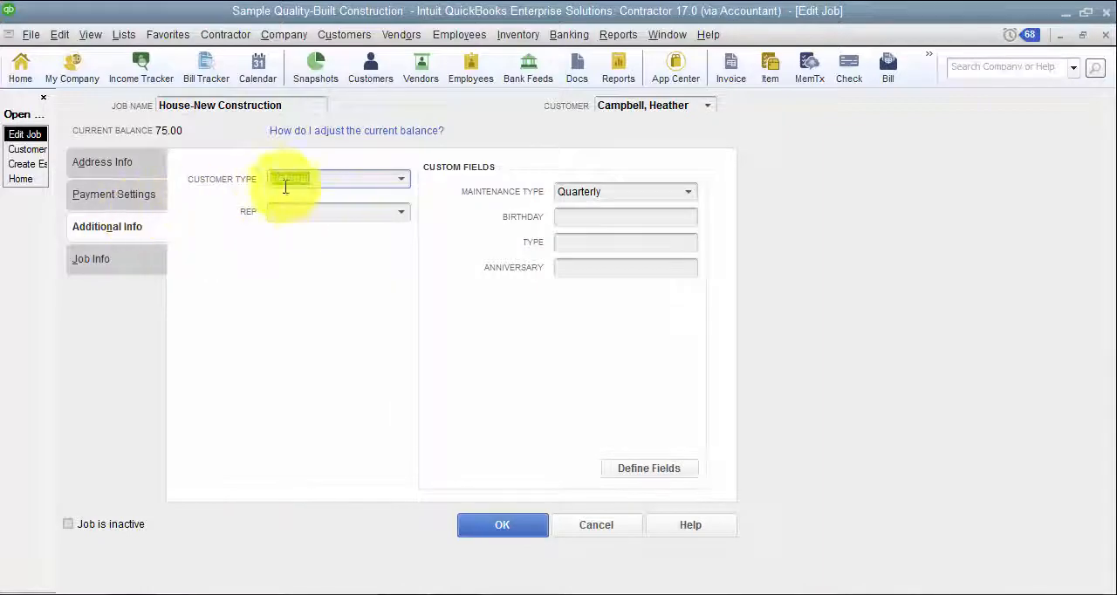
pyautogui.click(498, 526)
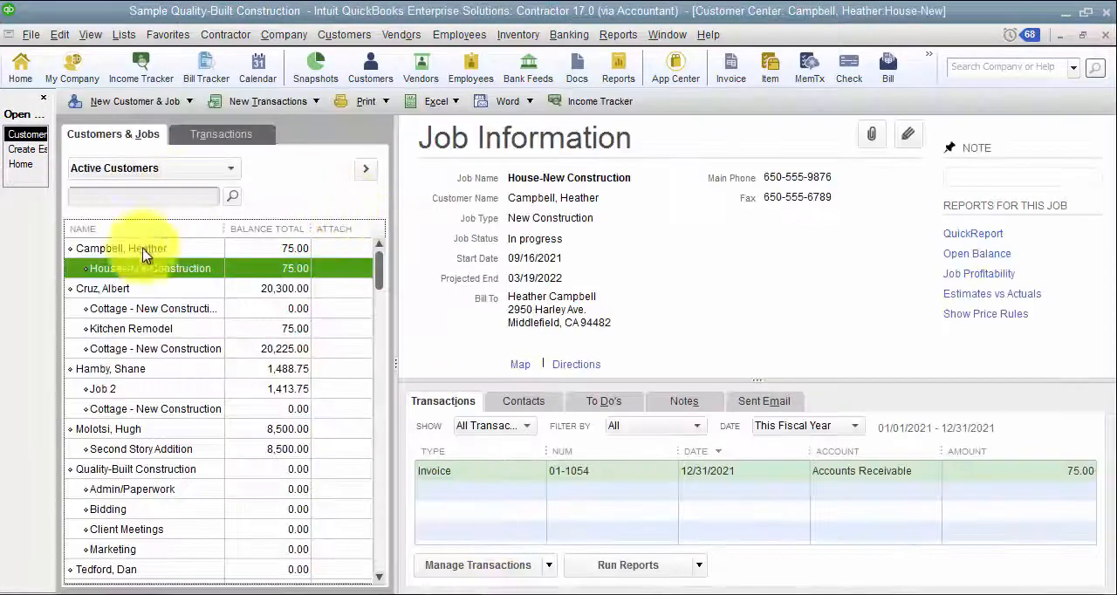
# - Return to the open estimate and add the 06 Floor Framing item on its first line
pyautogui.click(13, 155)
pyautogui.click(209, 344)
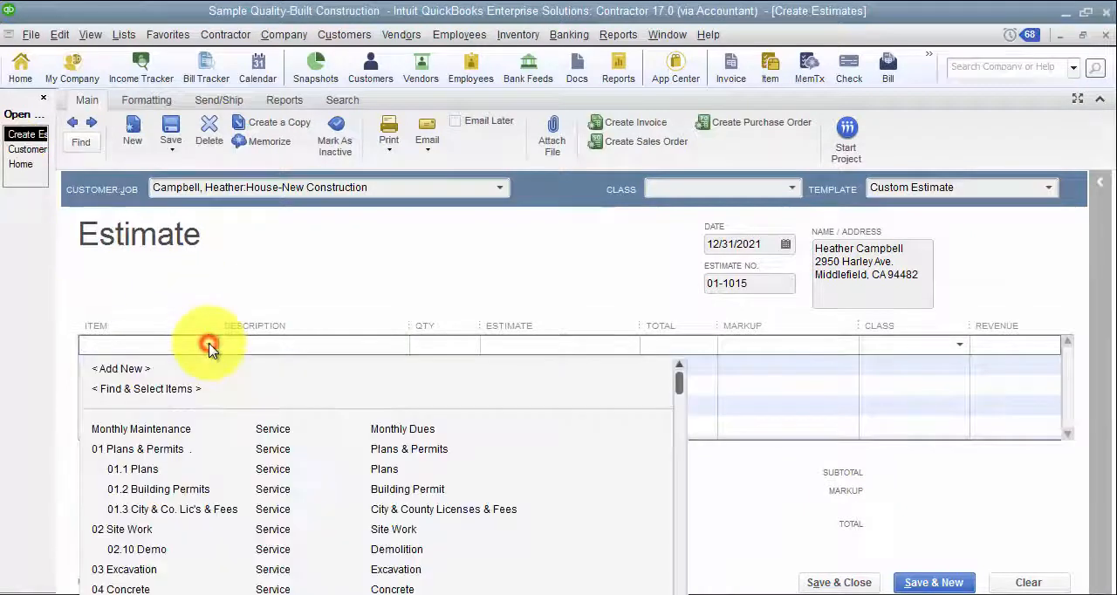
pyautogui.scroll(-2, 207, 461)
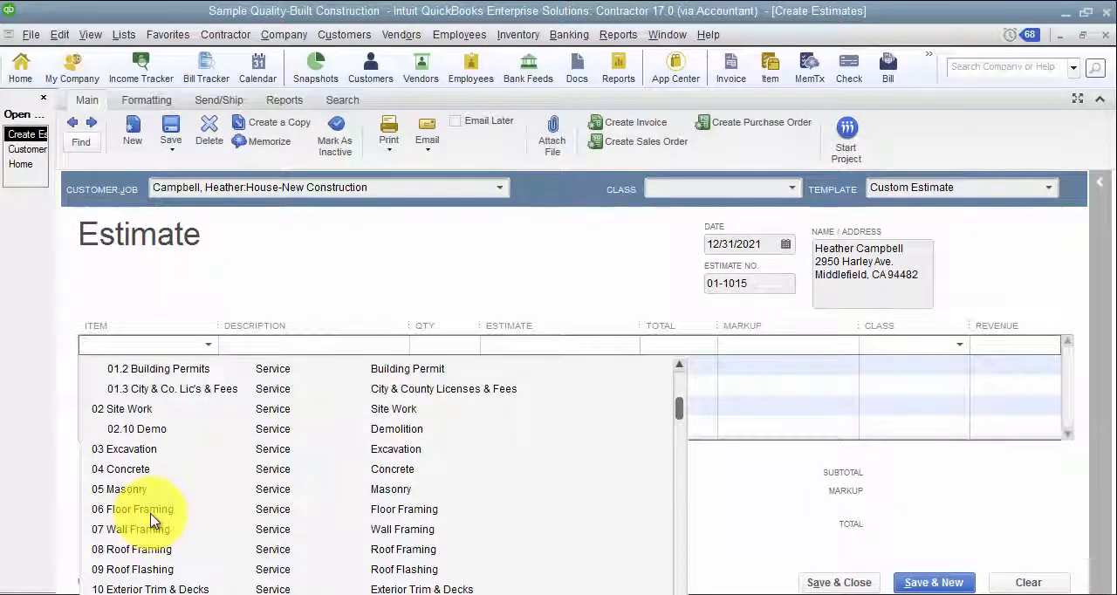
pyautogui.click(144, 510)
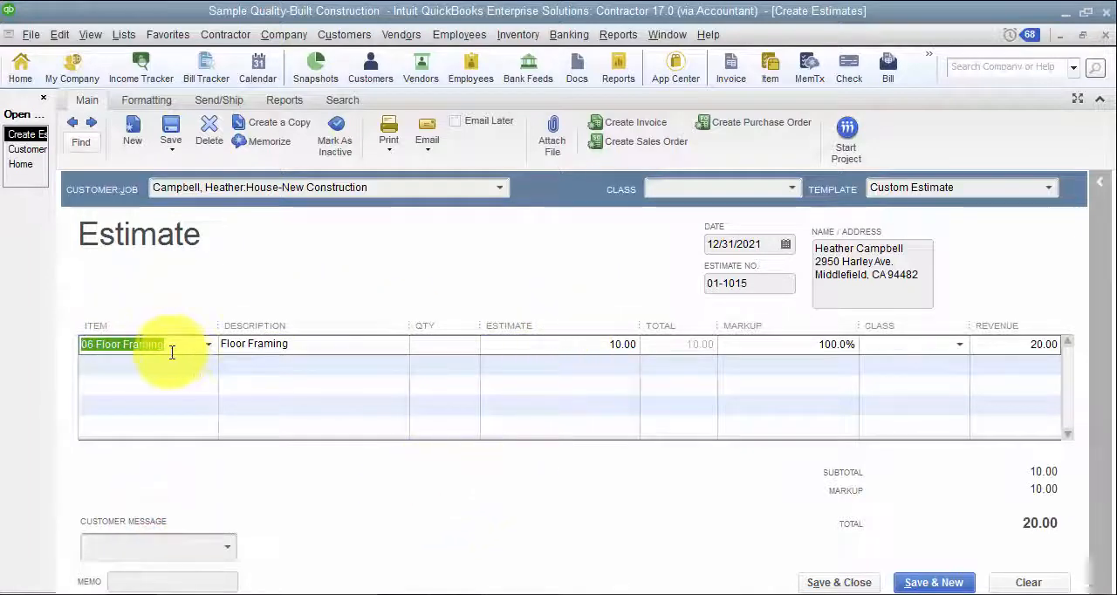
# - Open the 06 Floor Framing record from the Item List, review its pricing and preferred vendor, and leave without saving
pyautogui.click(116, 35)
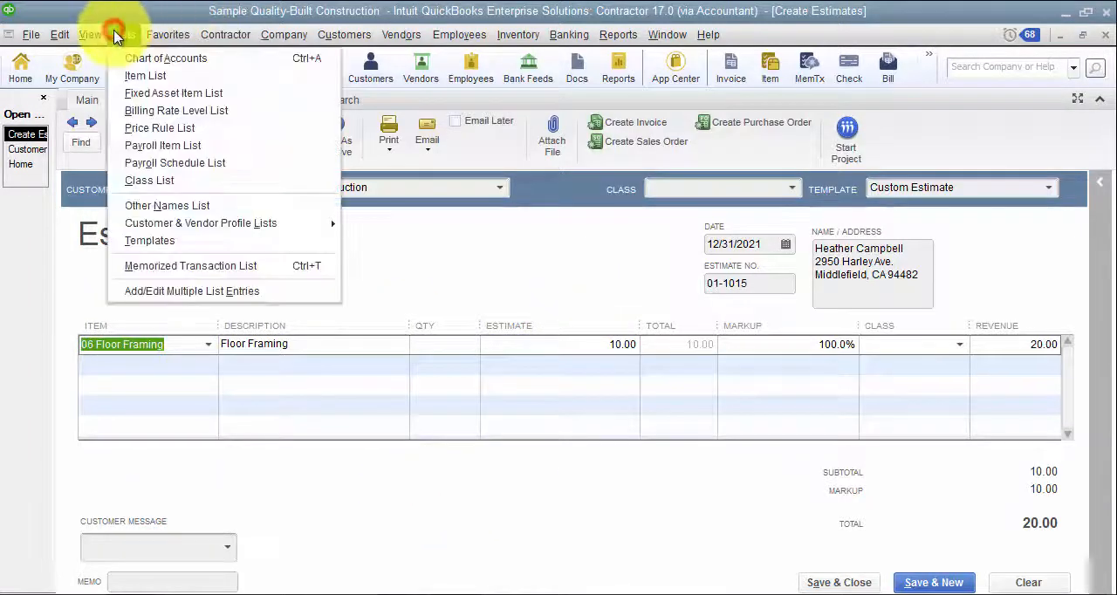
pyautogui.click(132, 75)
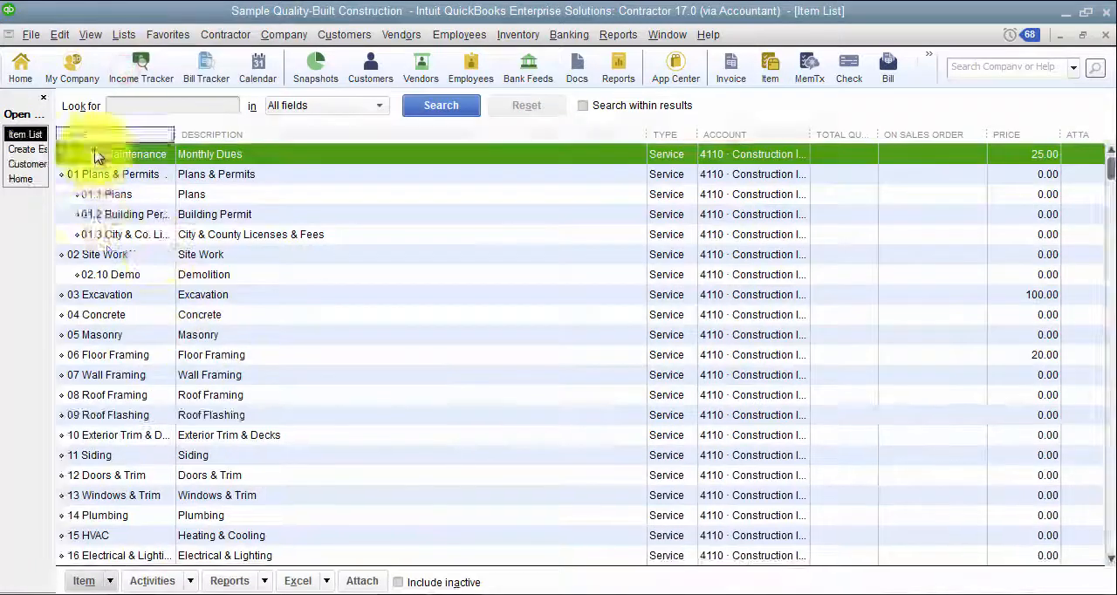
pyautogui.doubleClick(138, 357)
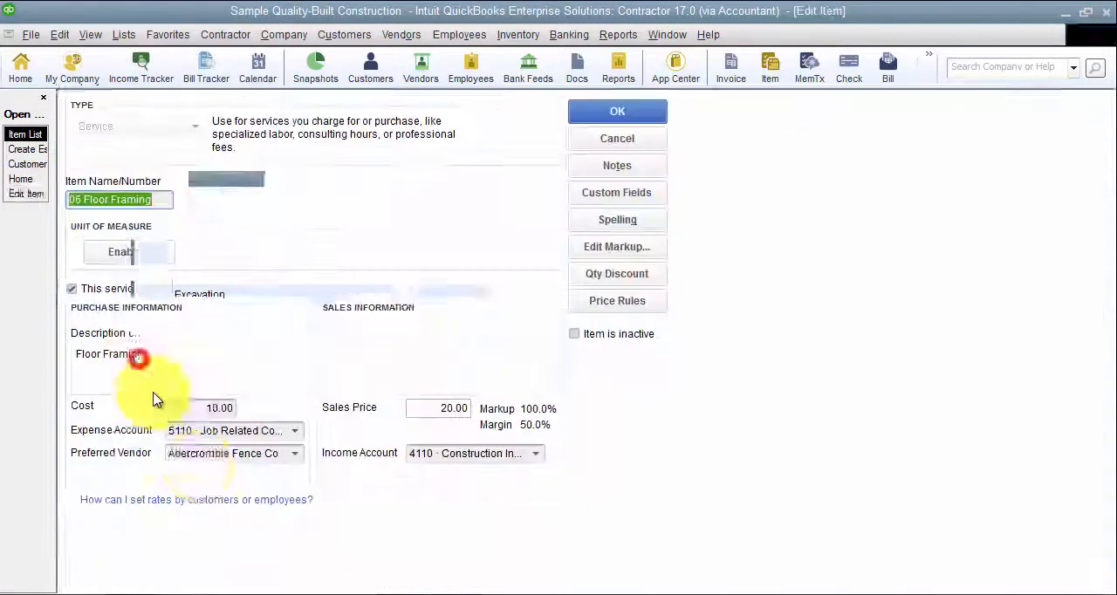
pyautogui.click(175, 452)
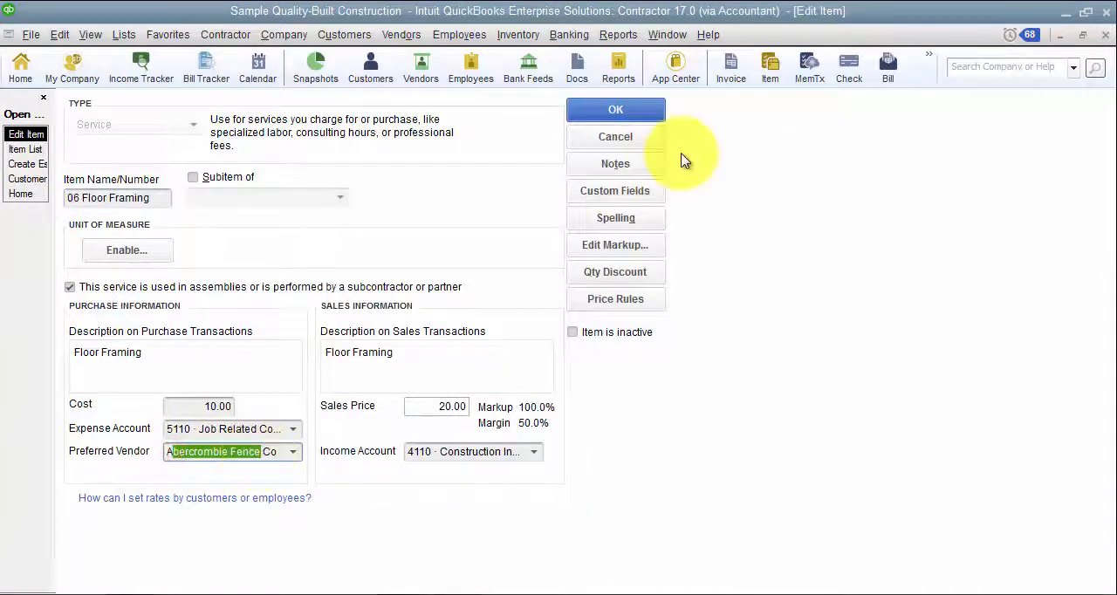
pyautogui.click(639, 137)
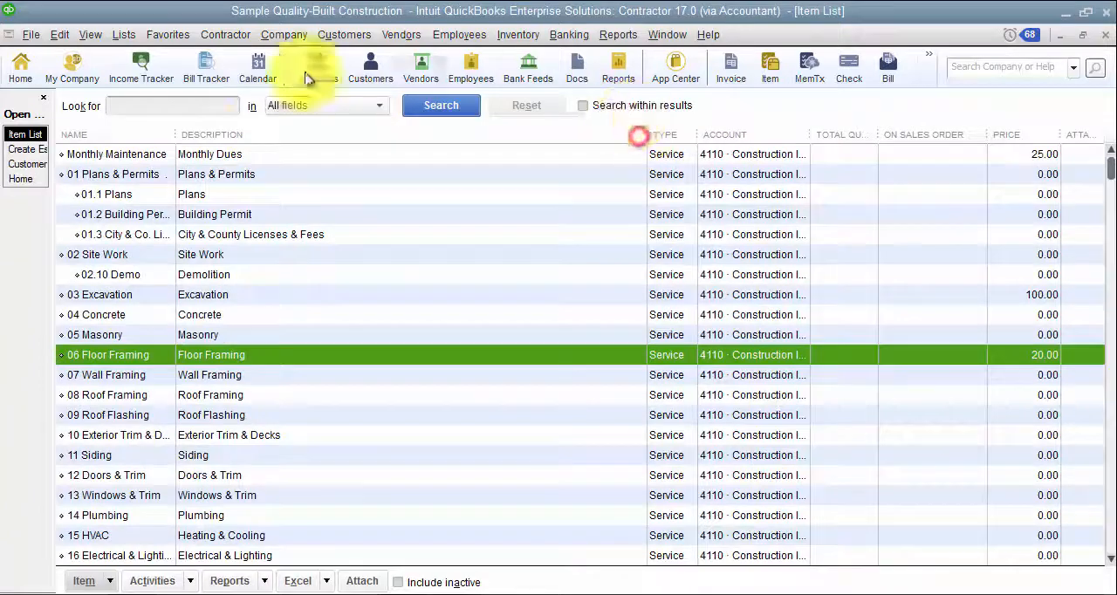
# - Check the estimate and revenue amounts on the estimate's Floor Framing line, and close the estimate without recording it
pyautogui.click(28, 167)
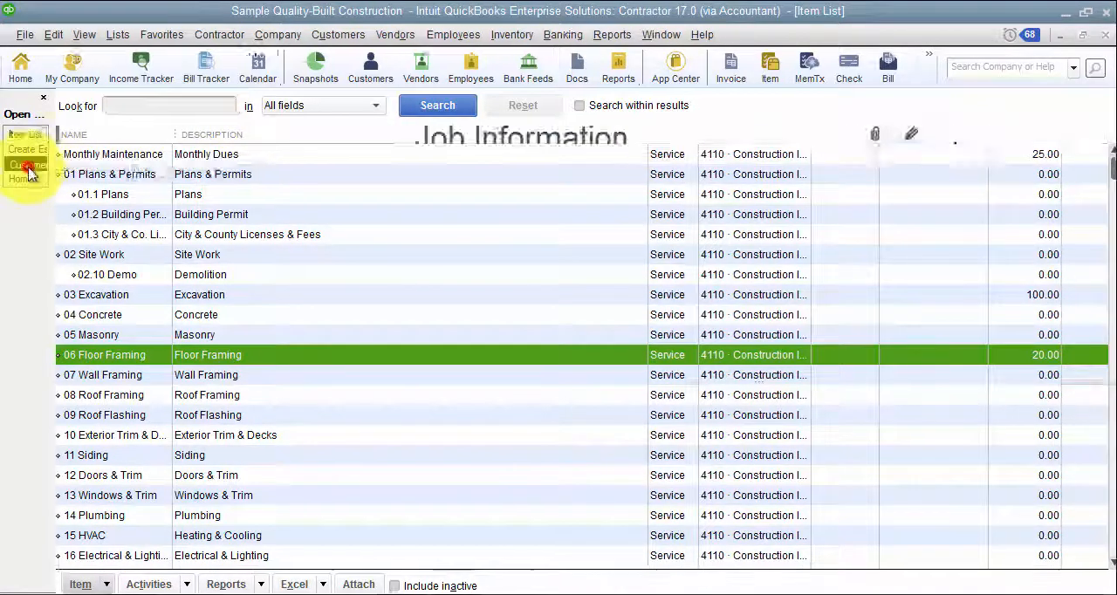
pyautogui.click(24, 166)
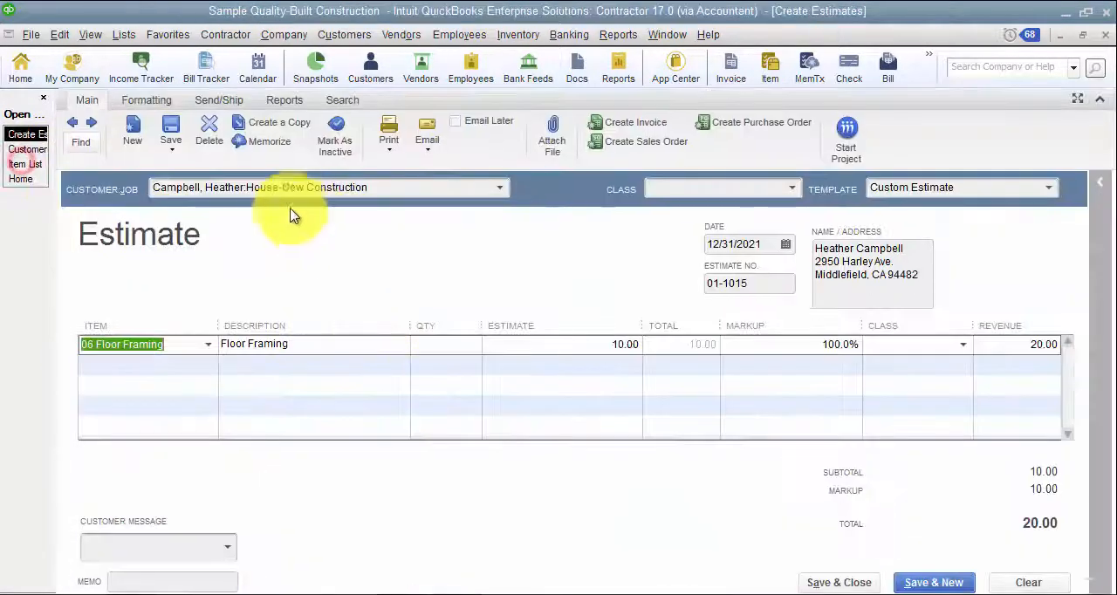
pyautogui.click(604, 344)
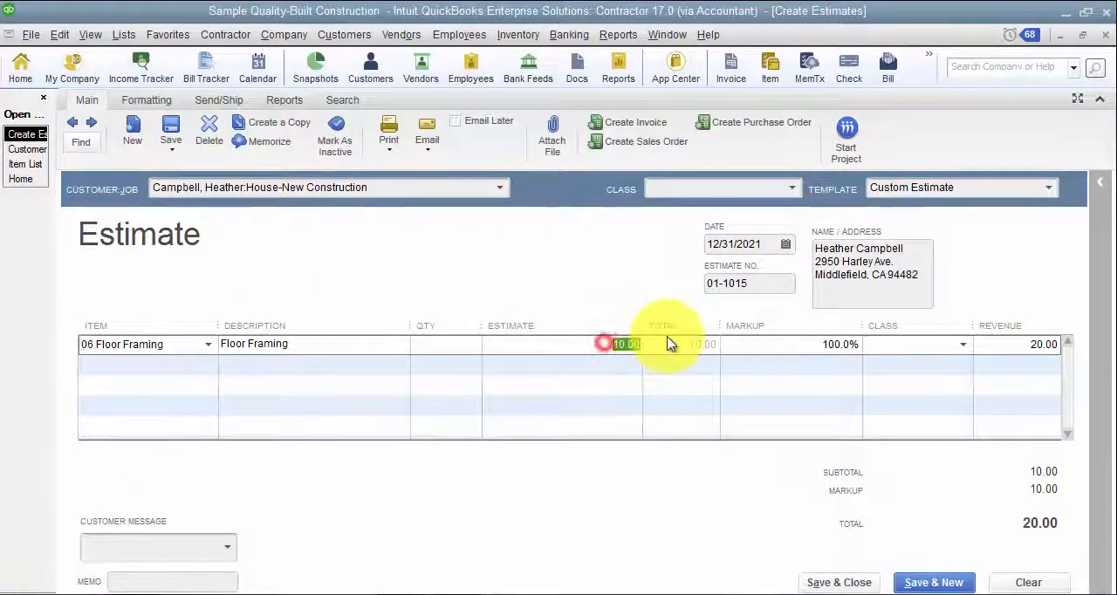
pyautogui.click(1003, 345)
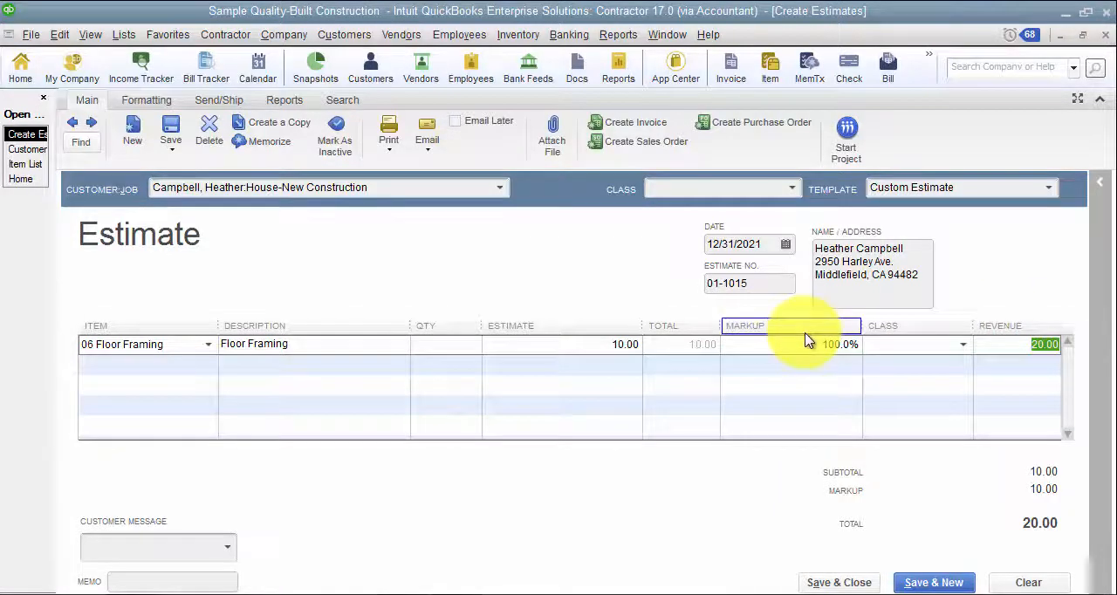
pyautogui.click(1090, 42)
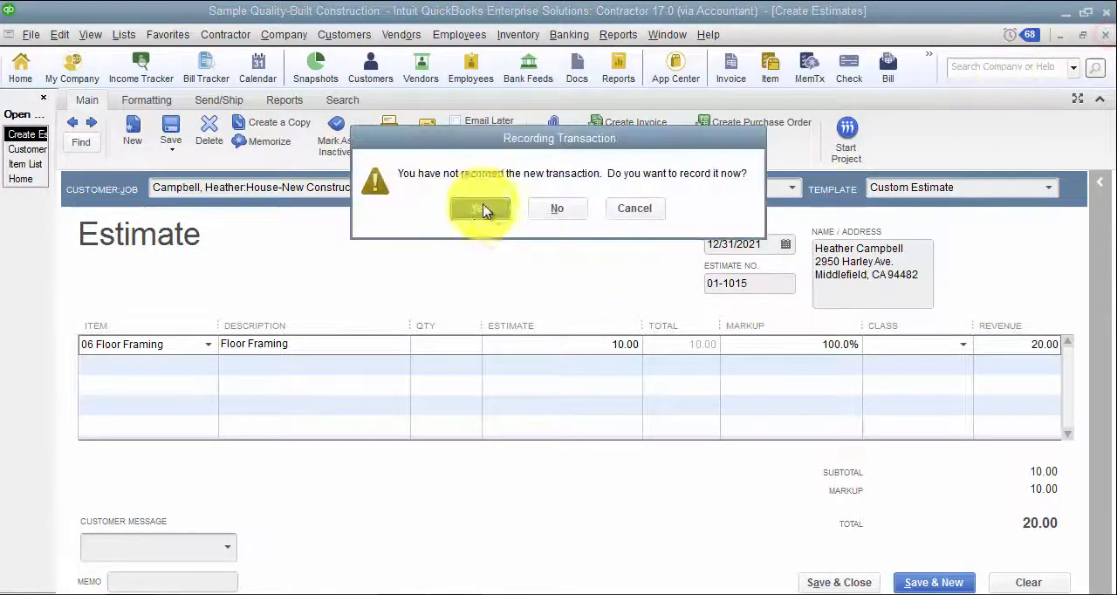
pyautogui.click(569, 212)
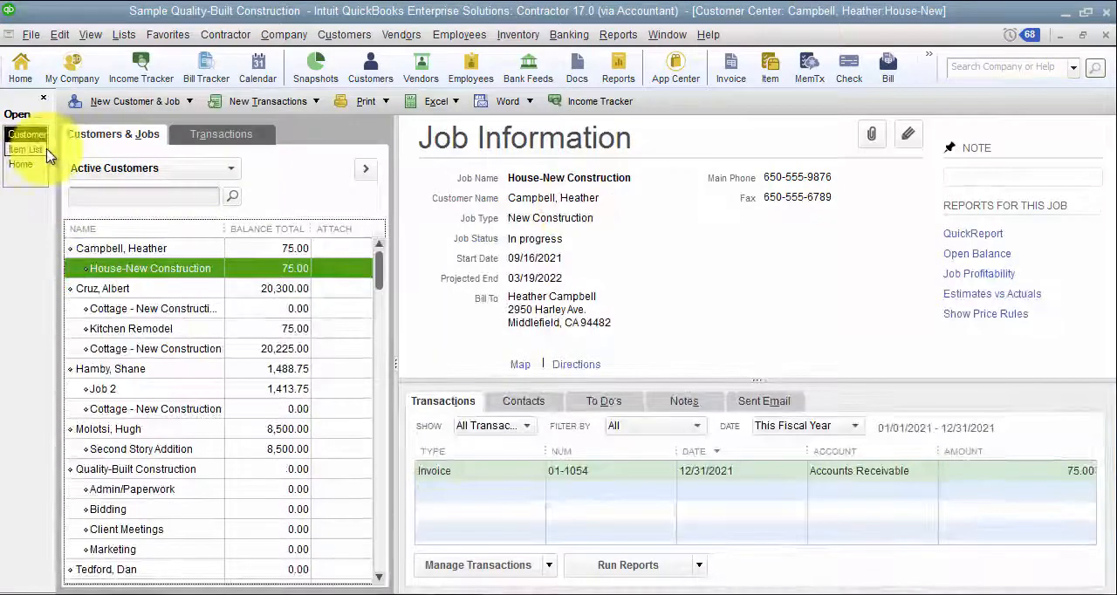
# - Create a new sales order from the Customer Center and clear its prefilled customer job
pyautogui.click(294, 100)
pyautogui.click(253, 142)
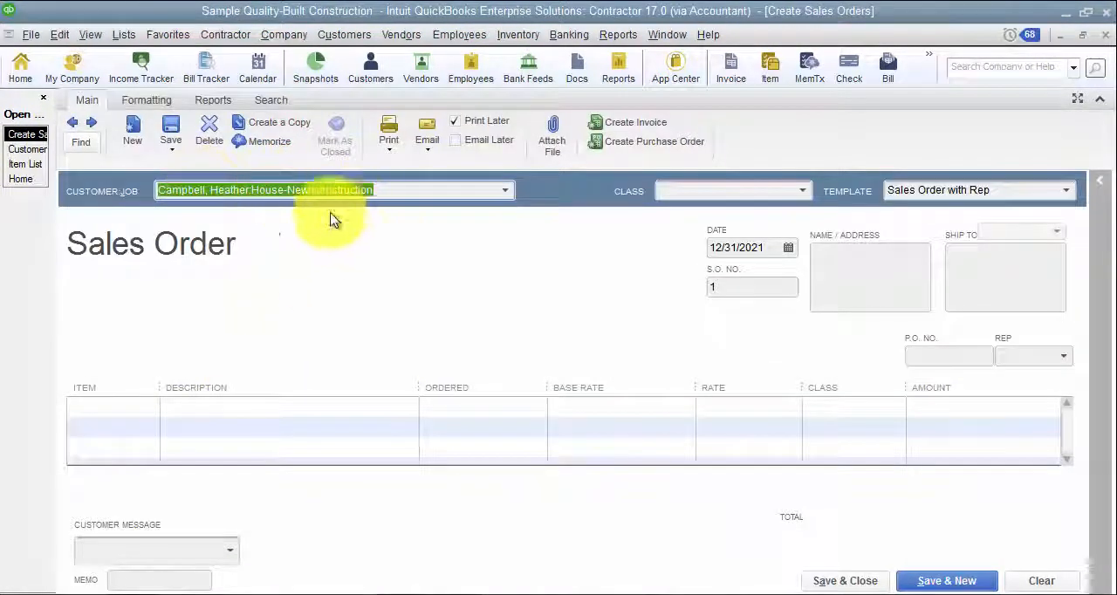
pyautogui.press('BackSpace')
pyautogui.press('Tab')
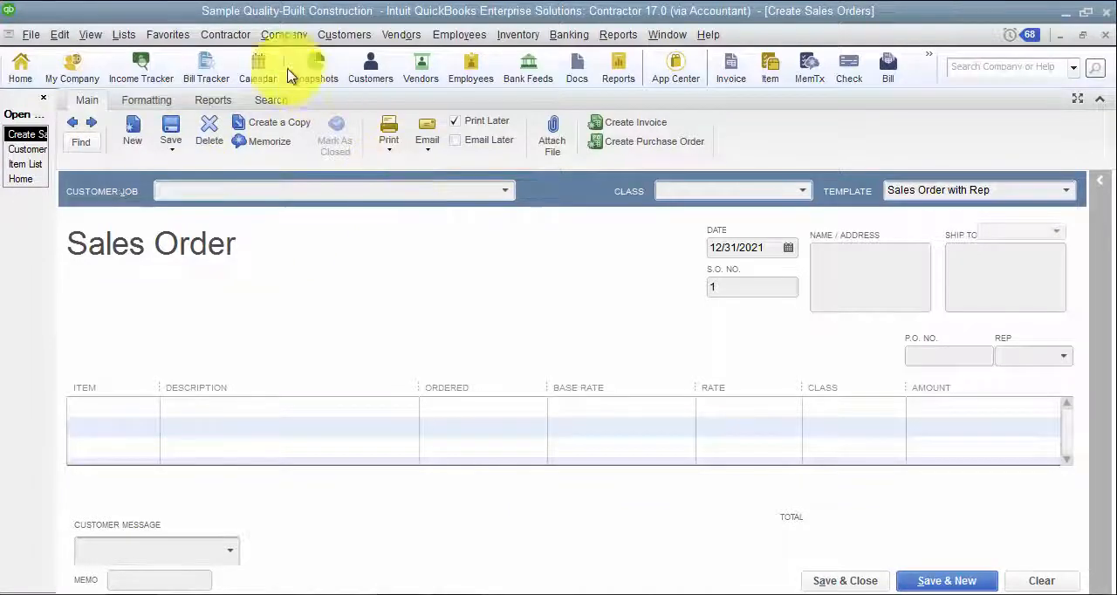
# - Add the 06 Floor Framing item to the sales order's first line with an ordered quantity of 50
pyautogui.click(106, 411)
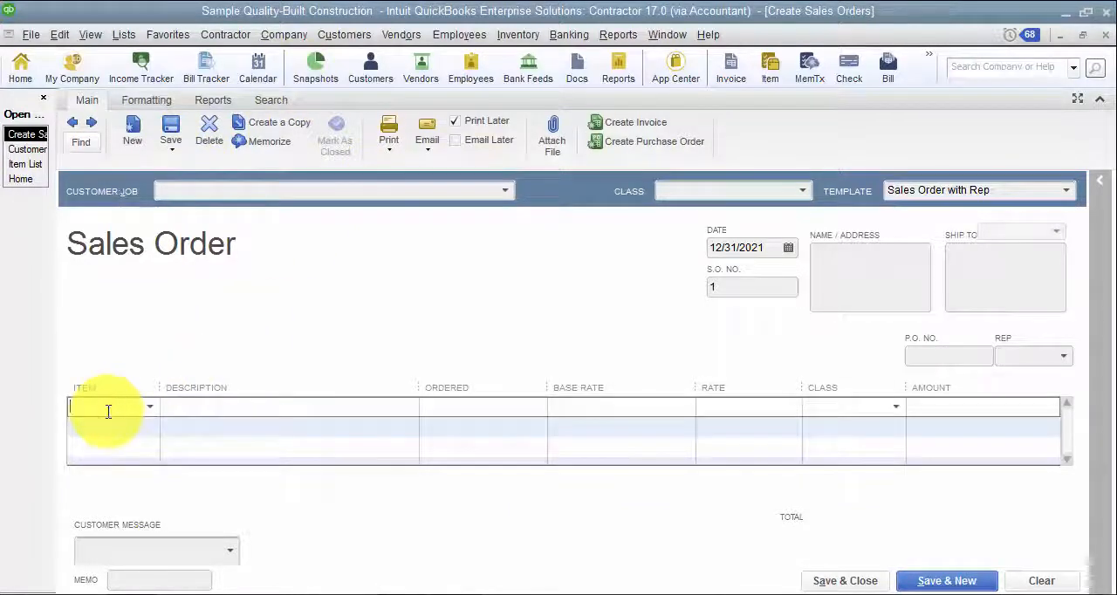
pyautogui.write('0')
pyautogui.click(128, 301)
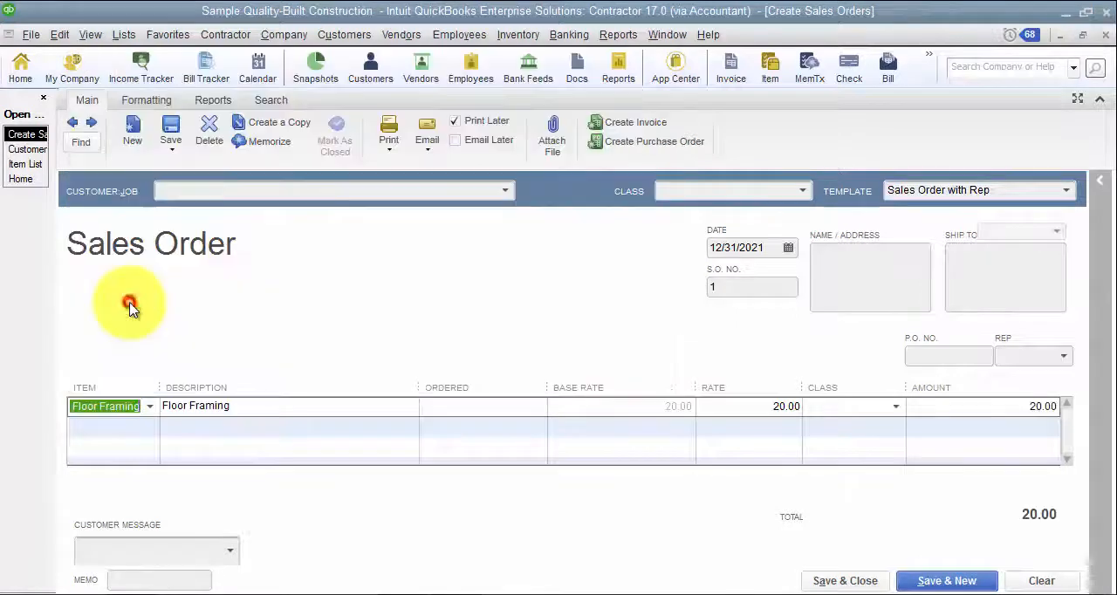
pyautogui.click(764, 407)
pyautogui.click(494, 407)
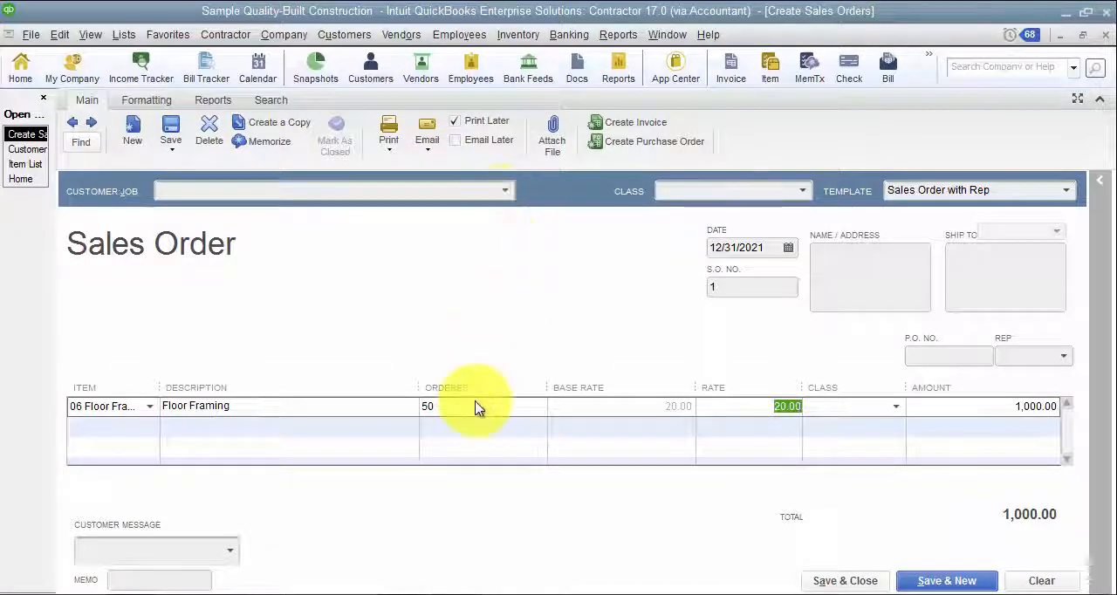
# - Assign the sales order to the House-New Construction job and accept the price rule update
pyautogui.click(507, 192)
pyautogui.click(288, 207)
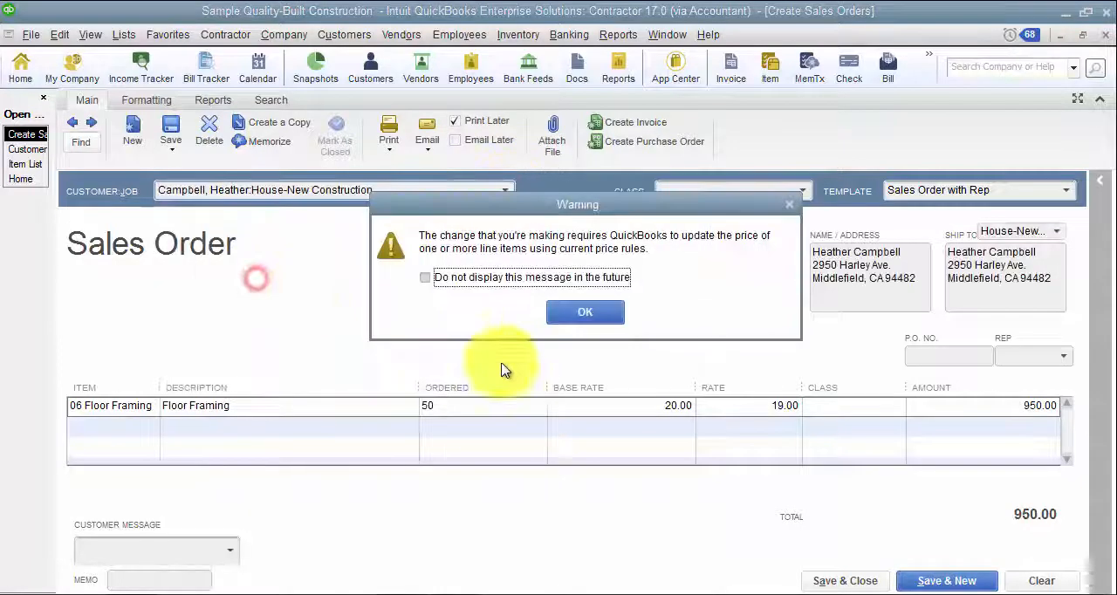
pyautogui.click(587, 311)
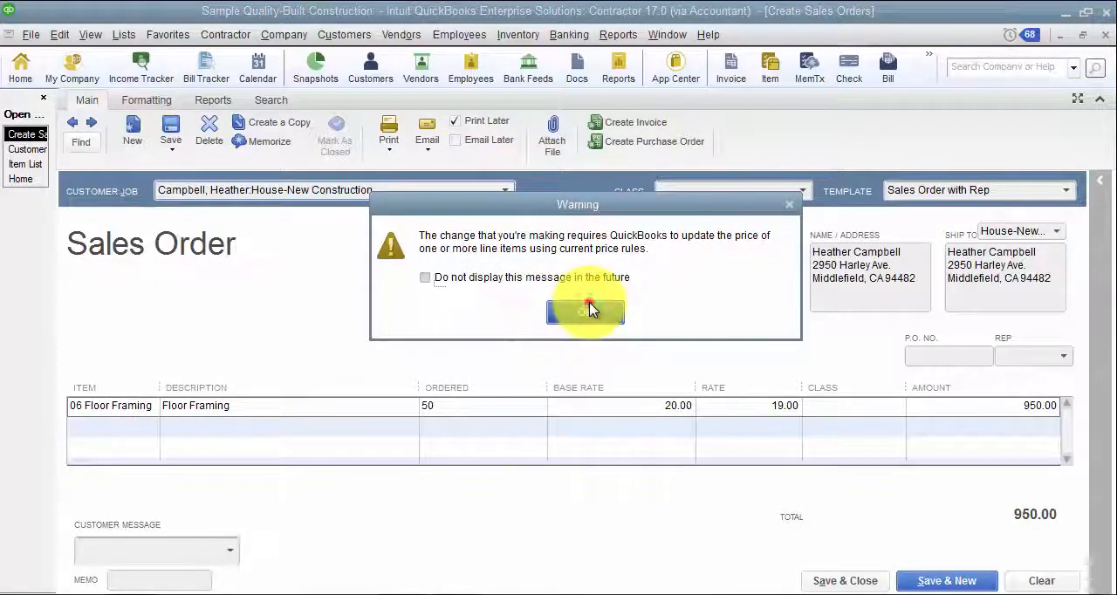
# - Check the Floor Framing line's rate on the sales order and open the price rules applied to it
pyautogui.click(756, 409)
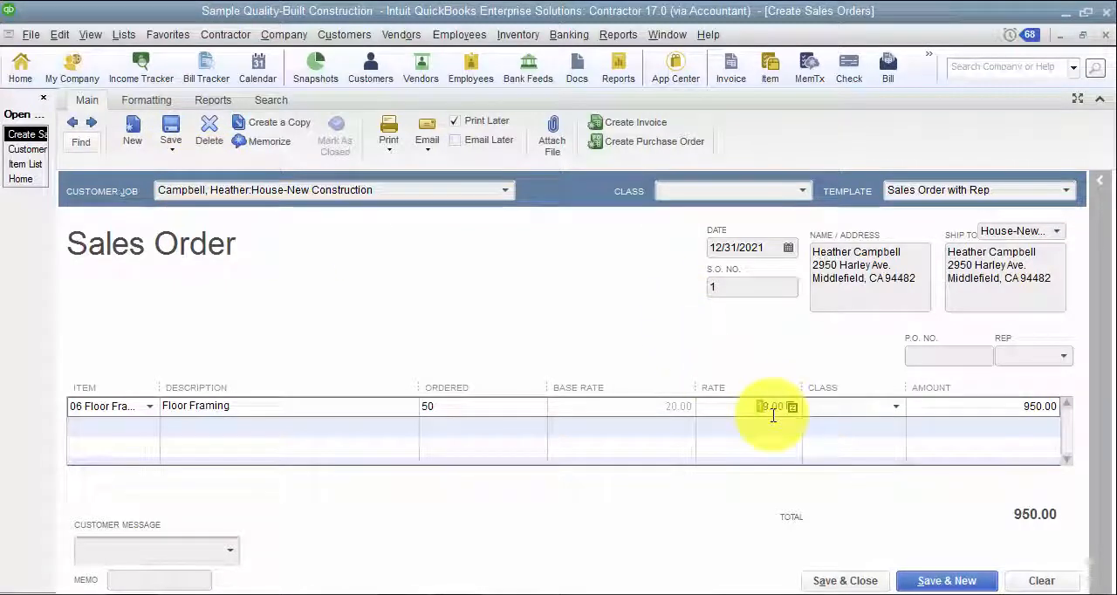
pyautogui.moveTo(726, 407); pyautogui.dragTo(797, 410)
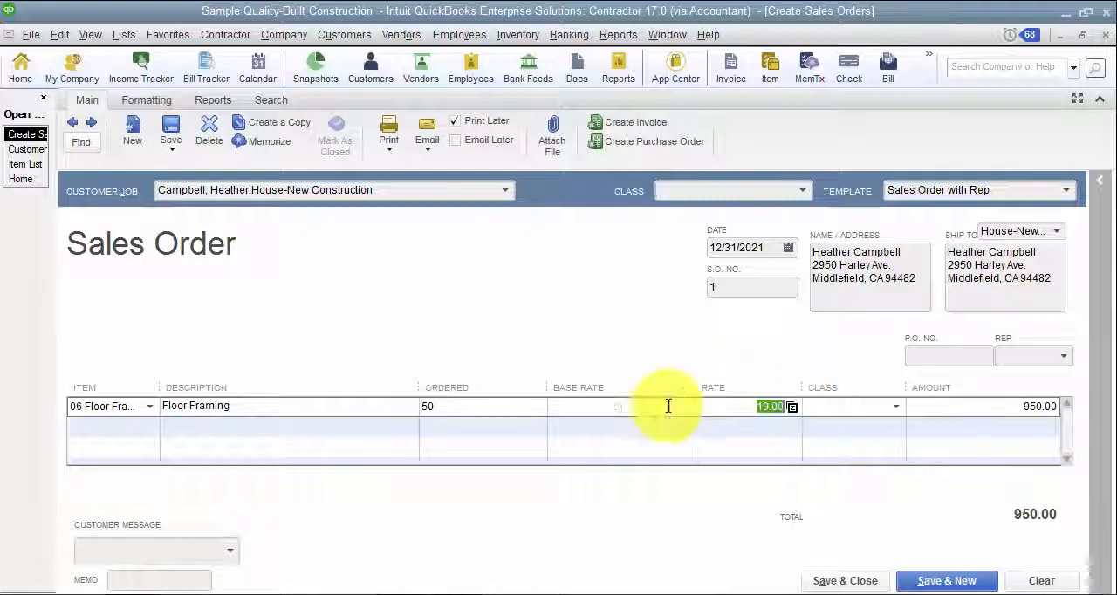
pyautogui.click(639, 409)
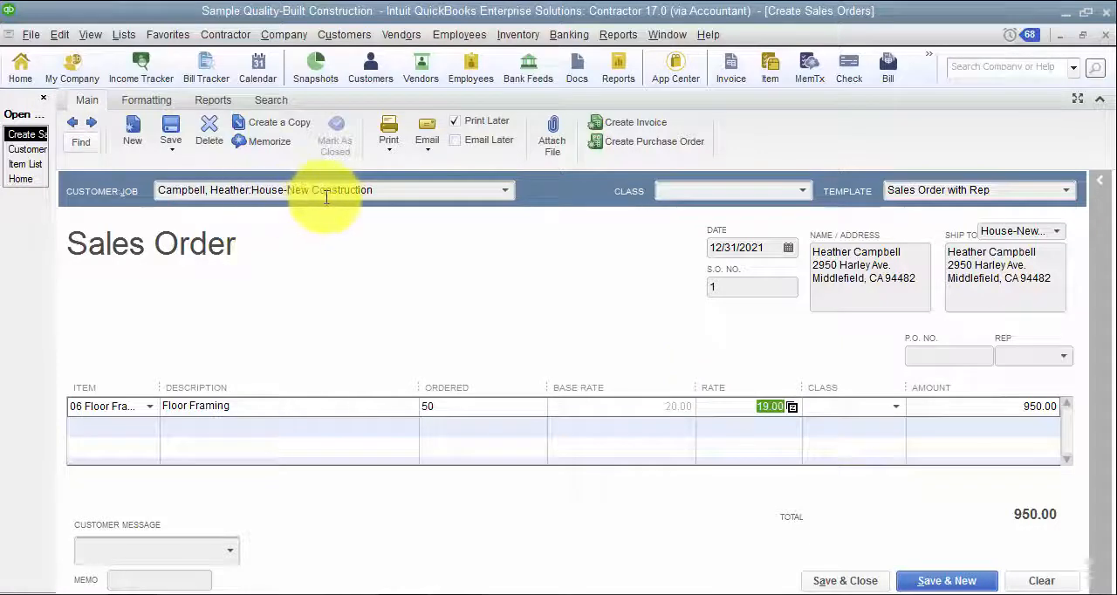
pyautogui.click(792, 407)
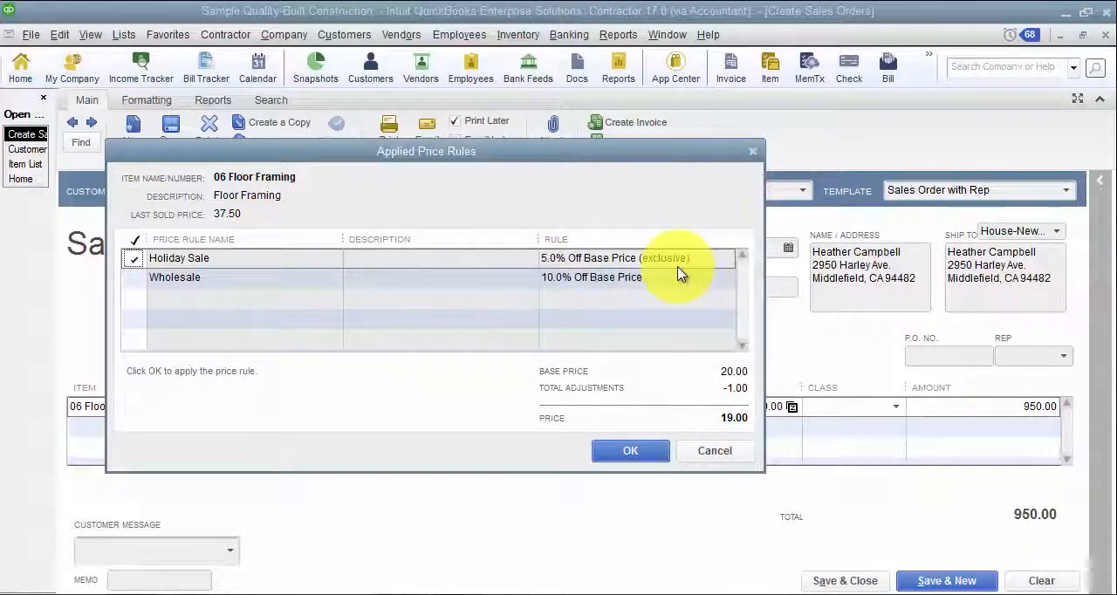
# - Try the Wholesale price rule together with Holiday Sale and on its own for the Floor Framing item
pyautogui.click(134, 279)
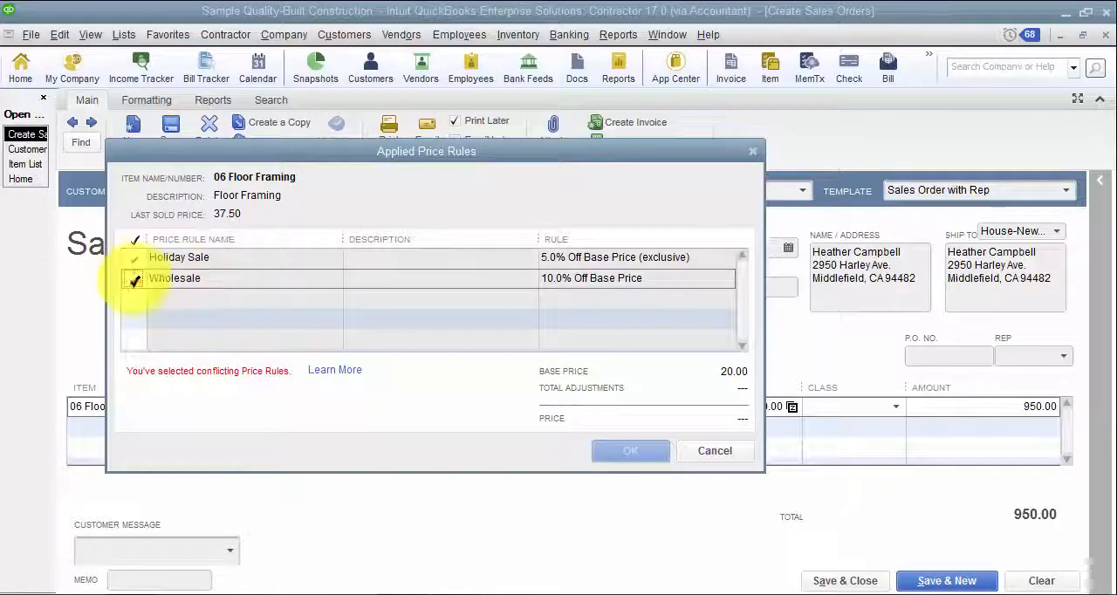
pyautogui.click(134, 259)
pyautogui.click(135, 276)
pyautogui.click(135, 277)
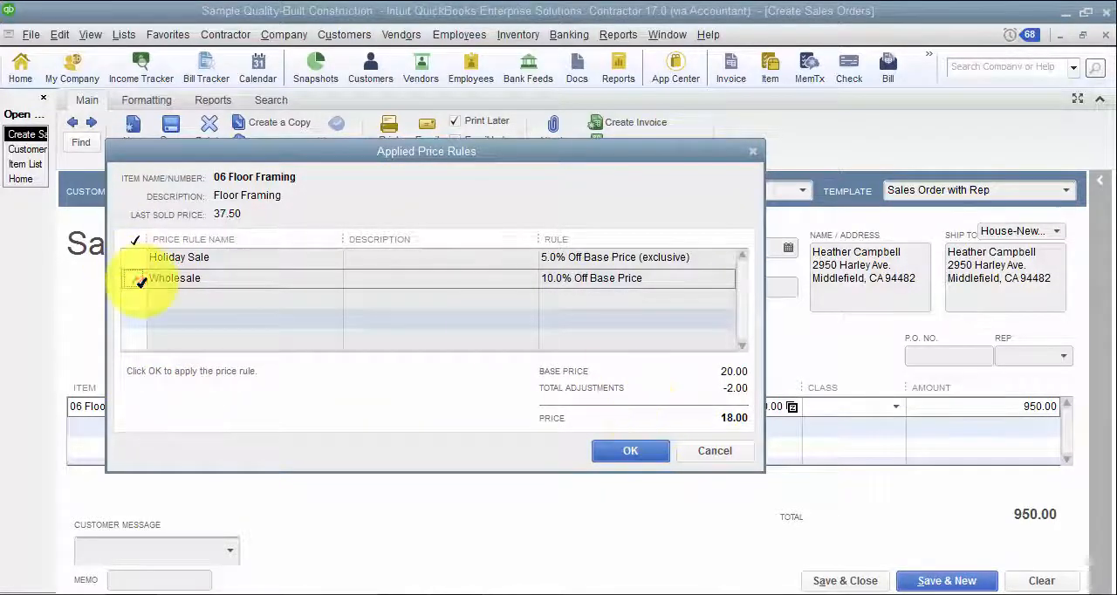
# - Reselect Holiday Sale as the only price rule, and cancel the applied price rules without changing the sales order
pyautogui.click(135, 278)
pyautogui.click(134, 258)
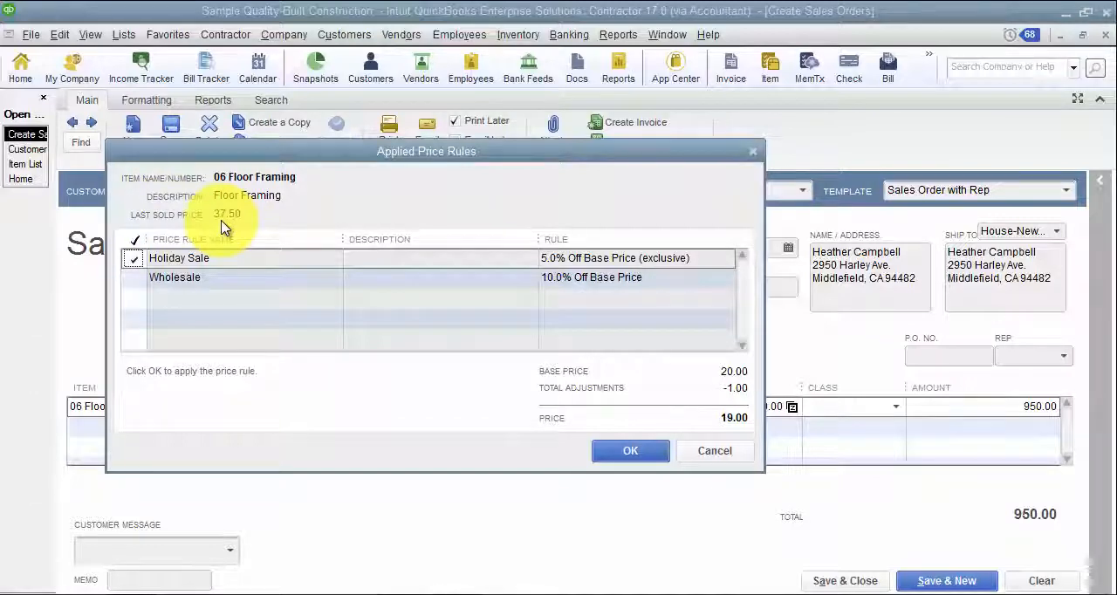
pyautogui.moveTo(236, 157); pyautogui.dragTo(306, 82)
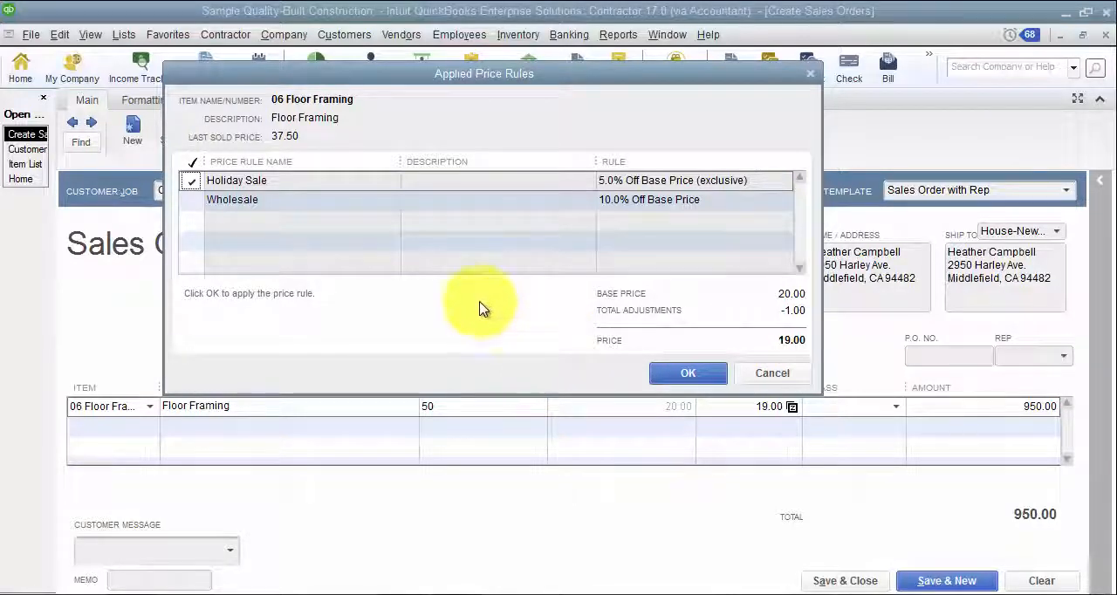
pyautogui.moveTo(289, 84); pyautogui.dragTo(244, 152)
pyautogui.click(730, 441)
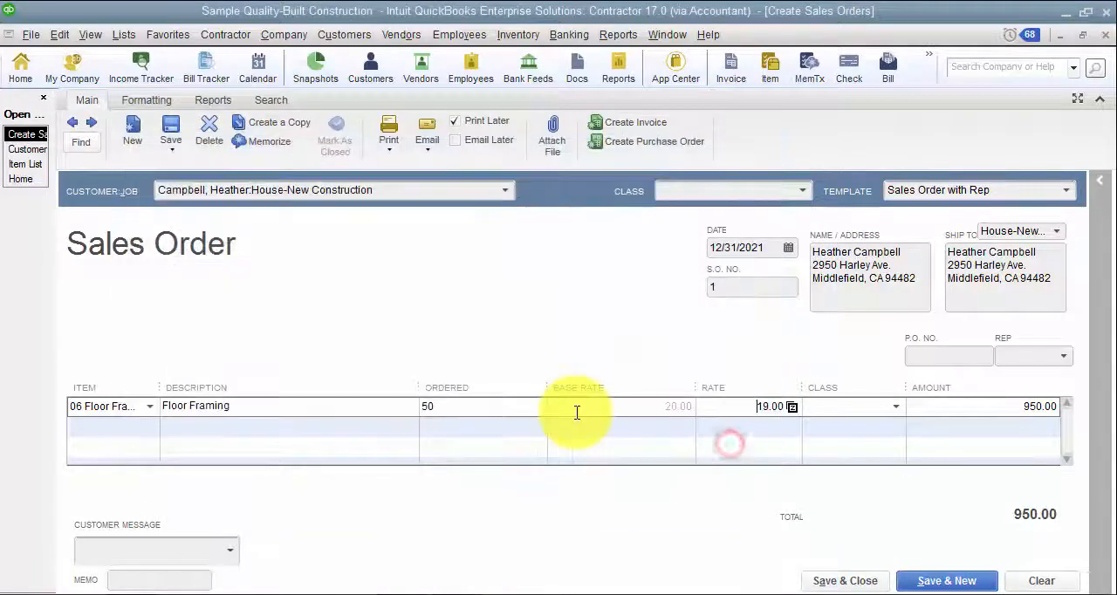
# - Create a new invoice for the House-New Construction job and dismiss the choice about outstanding billable time and costs
pyautogui.click(24, 183)
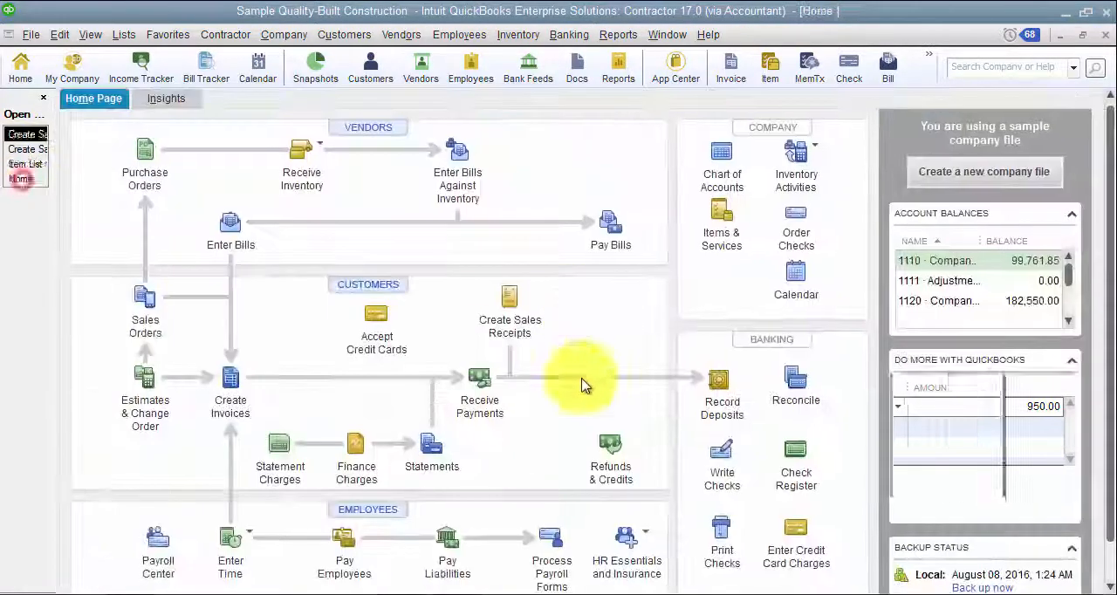
pyautogui.click(233, 391)
pyautogui.click(347, 187)
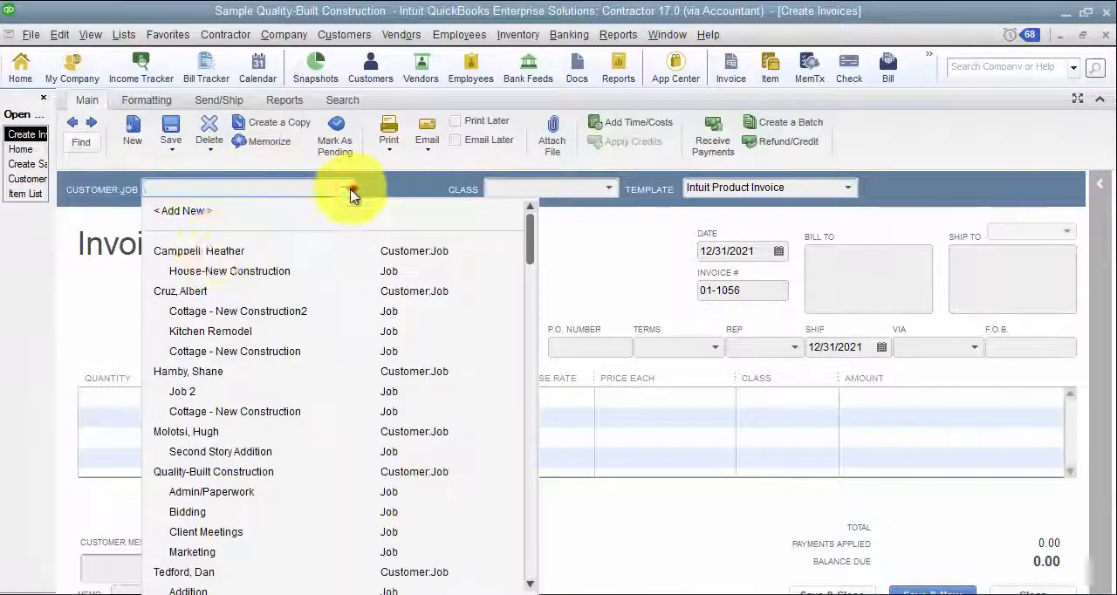
pyautogui.click(207, 265)
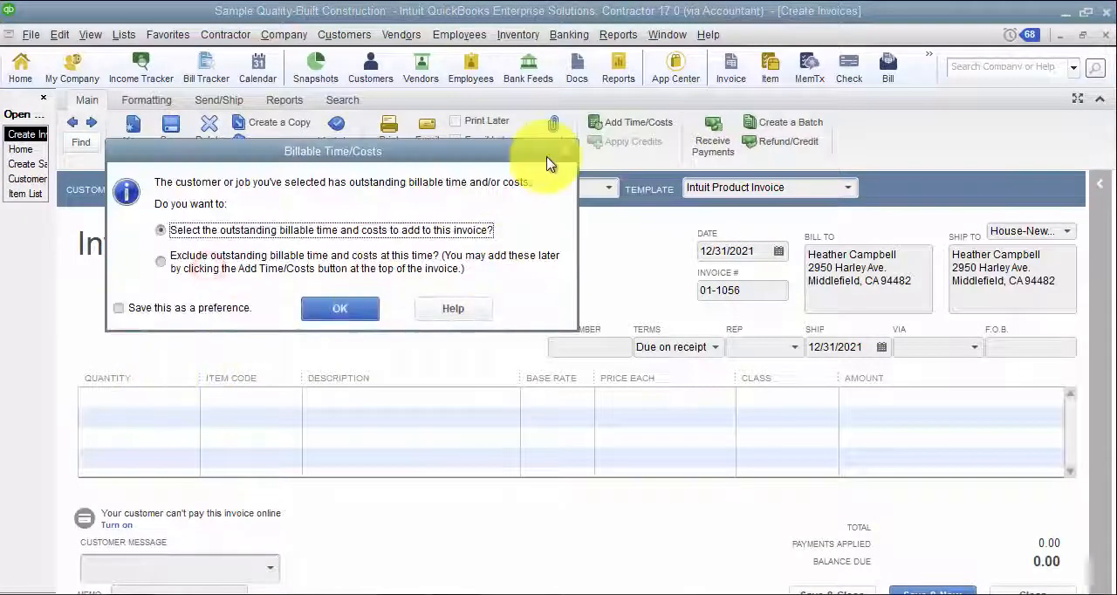
pyautogui.click(565, 151)
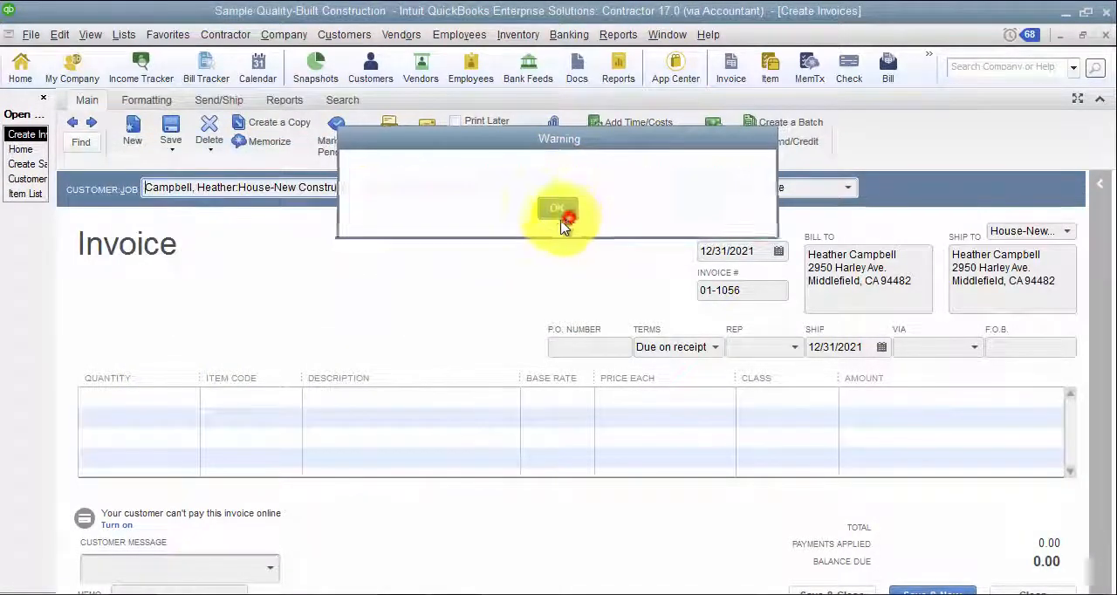
pyautogui.click(557, 208)
# - Add the 06 Floor Framing item with quantity 1 to the invoice's first line, and close the invoice without recording it
pyautogui.click(140, 397)
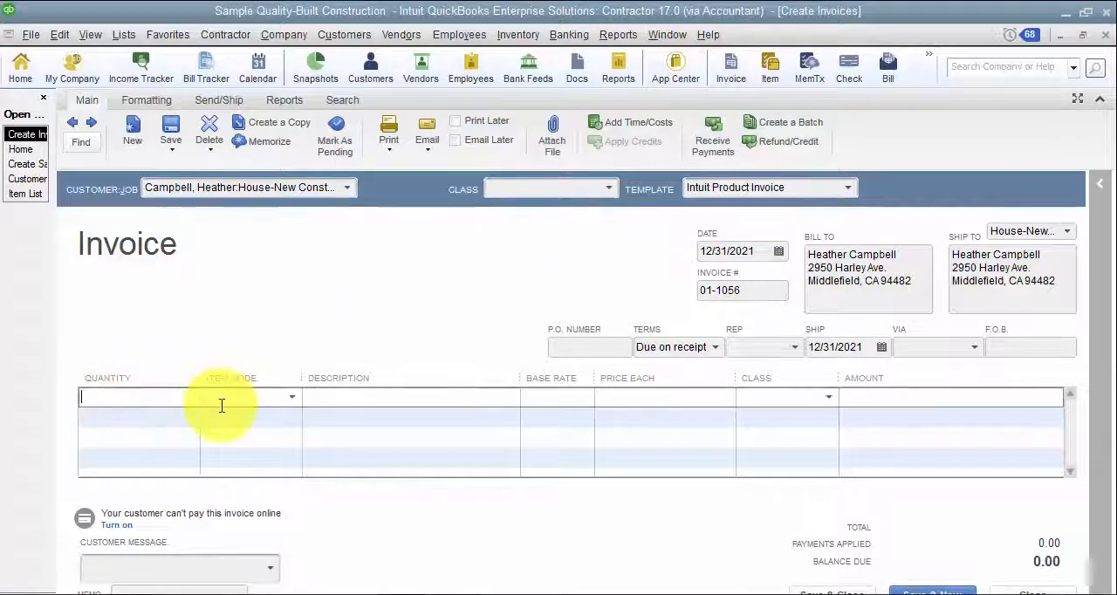
pyautogui.write('1')
pyautogui.press('Tab')
pyautogui.click(293, 397)
pyautogui.scroll(-2, 264, 556)
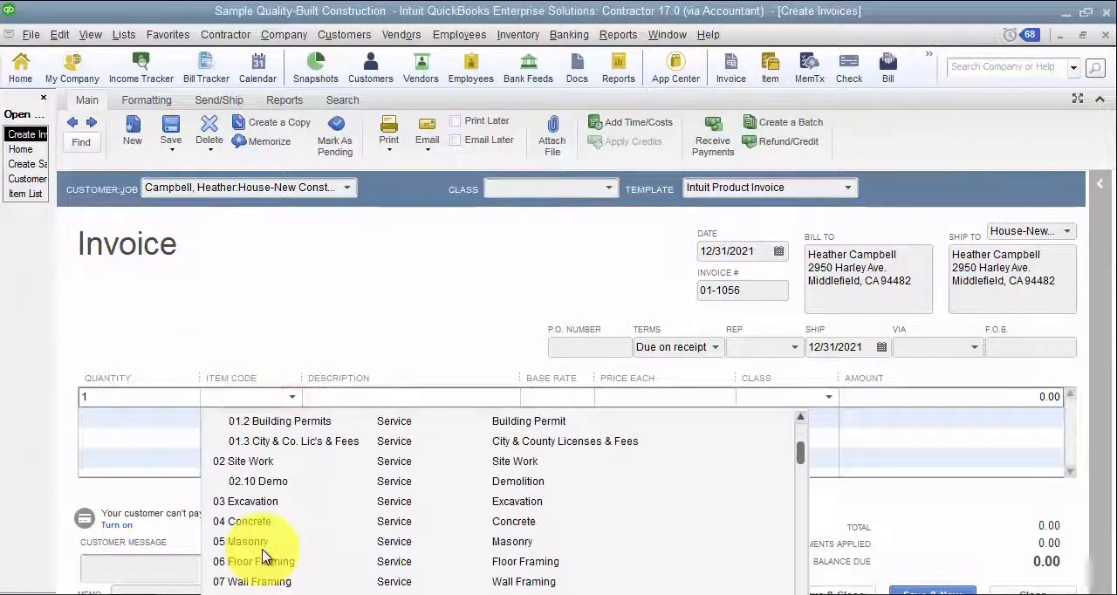
pyautogui.click(264, 561)
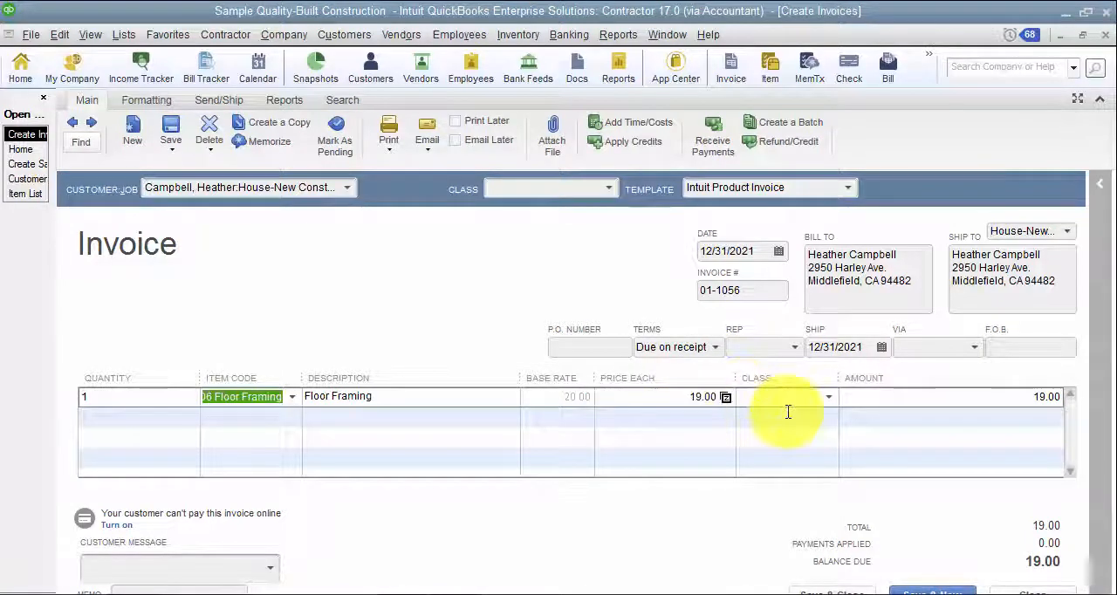
pyautogui.click(1105, 35)
pyautogui.click(555, 207)
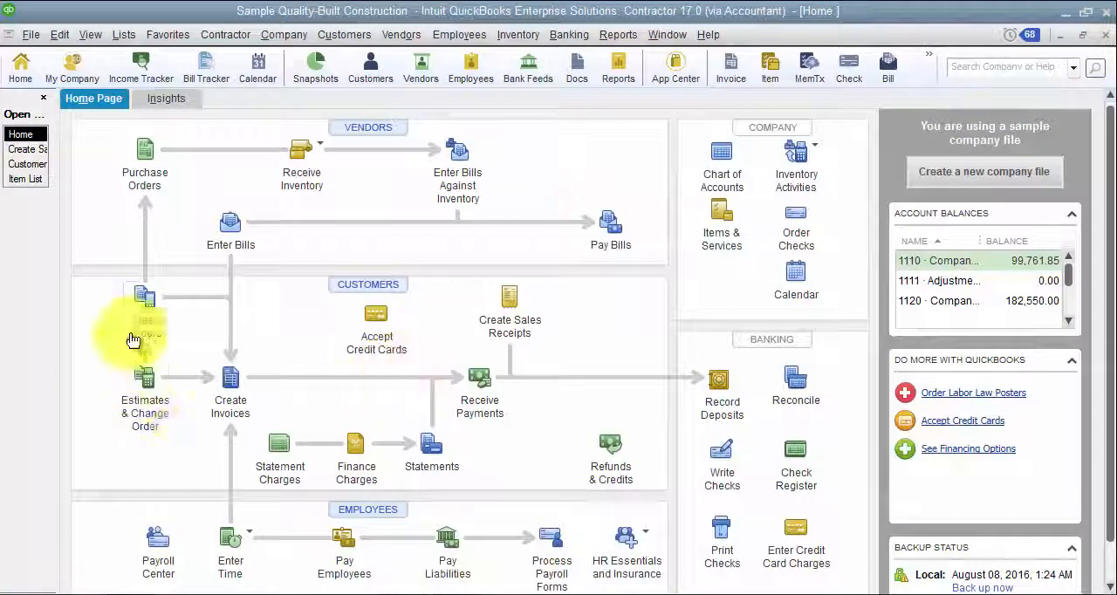